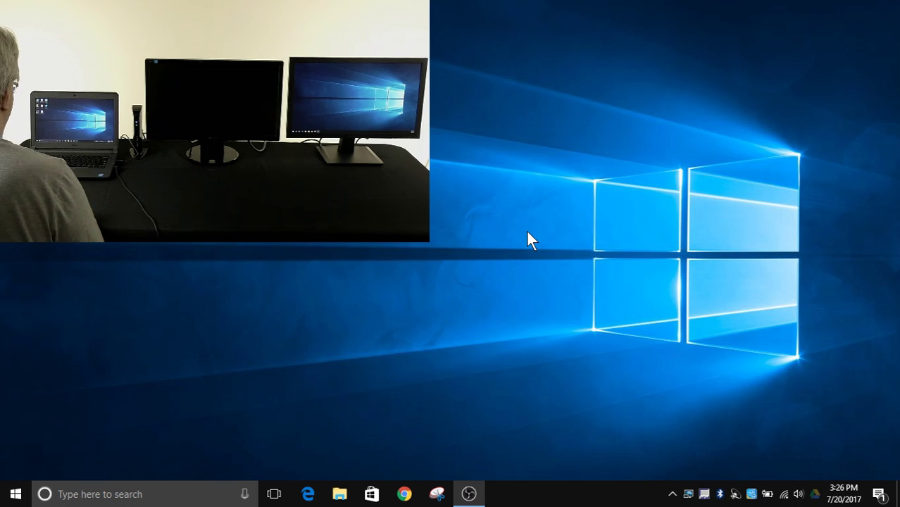
Step: Open Display settings from the desktop right-click menu to show displays 1, 3 and 2
right_click(634, 150)
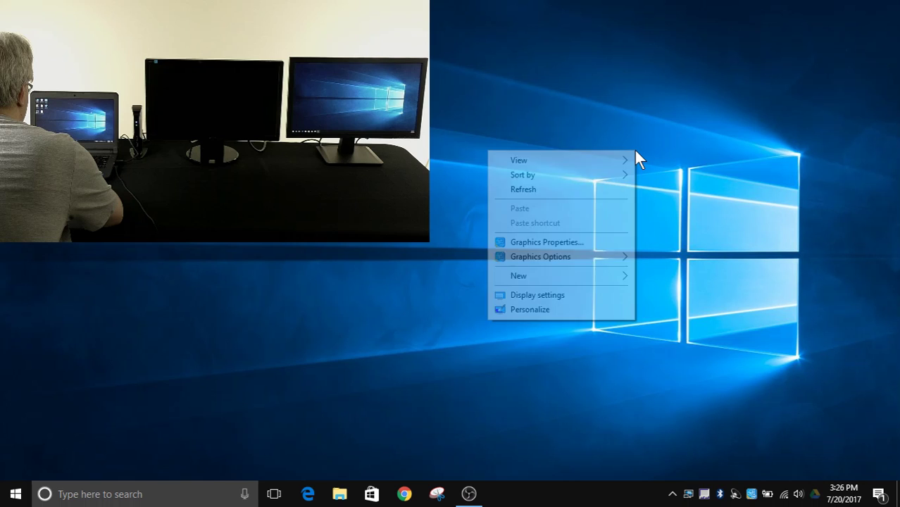
click(584, 292)
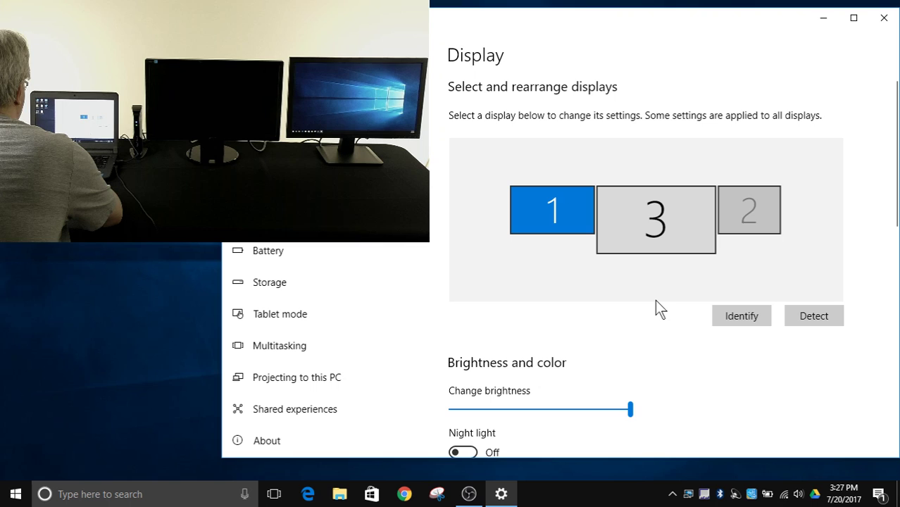
Step: Identify the monitors, check displays 3, 2 and 1, then select disconnected display 2
click(736, 313)
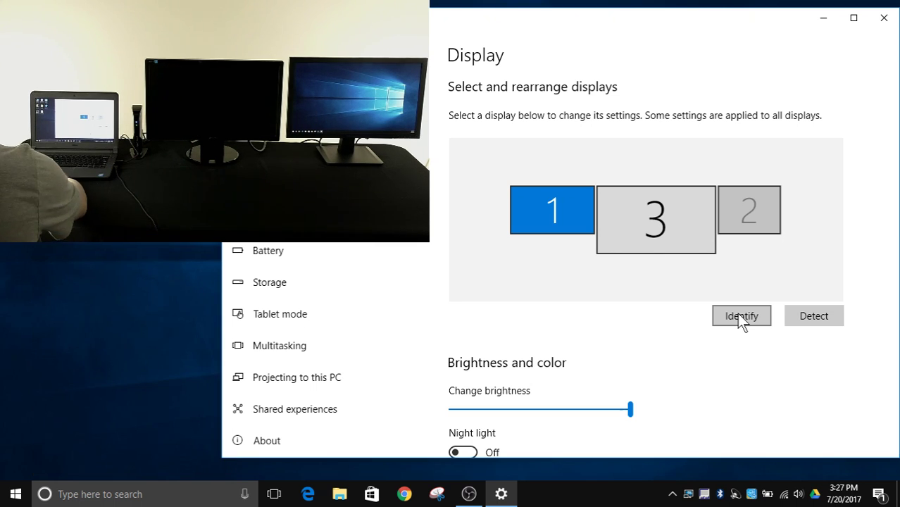
click(736, 312)
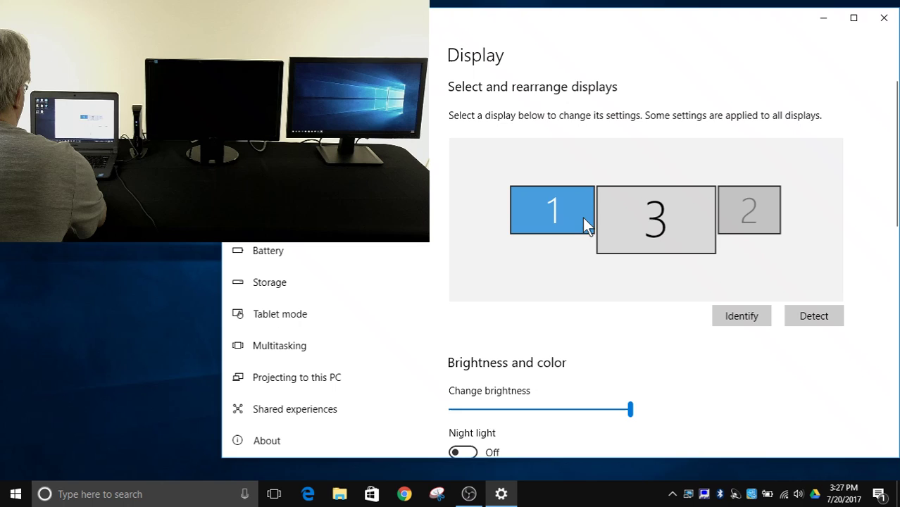
click(655, 222)
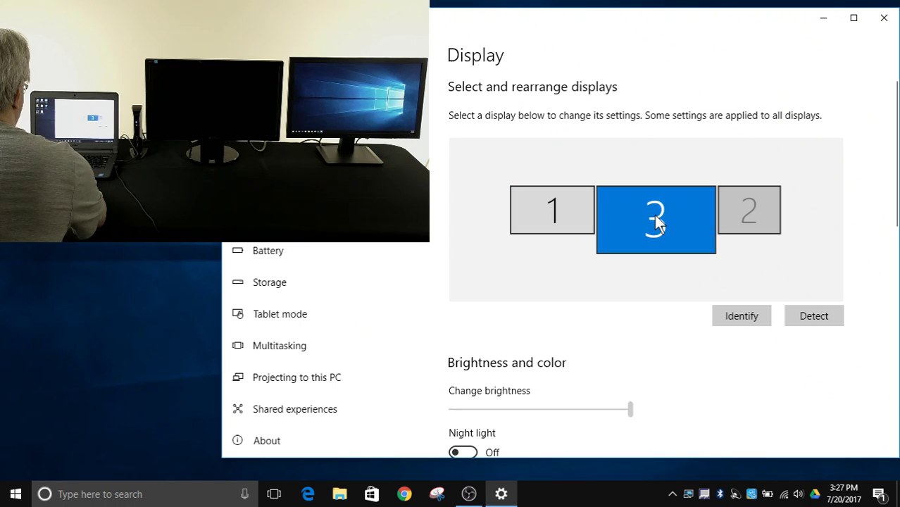
click(732, 207)
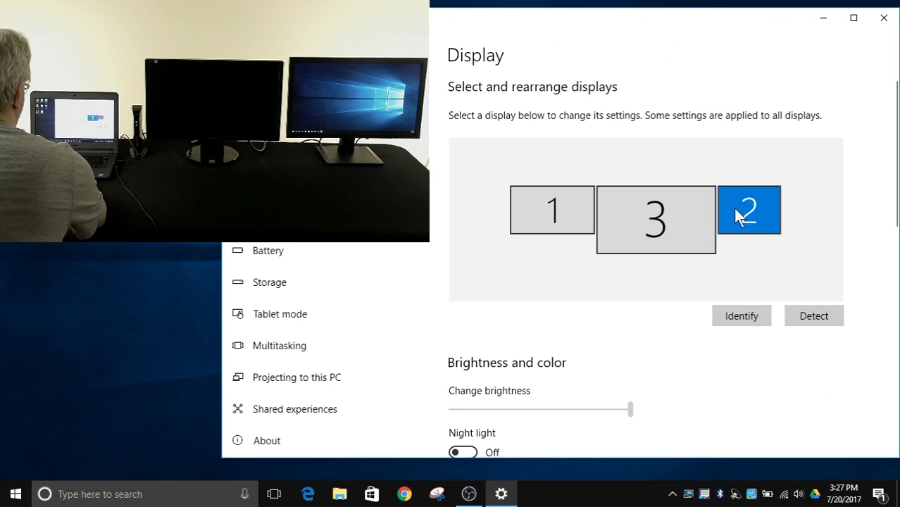
click(652, 217)
click(562, 211)
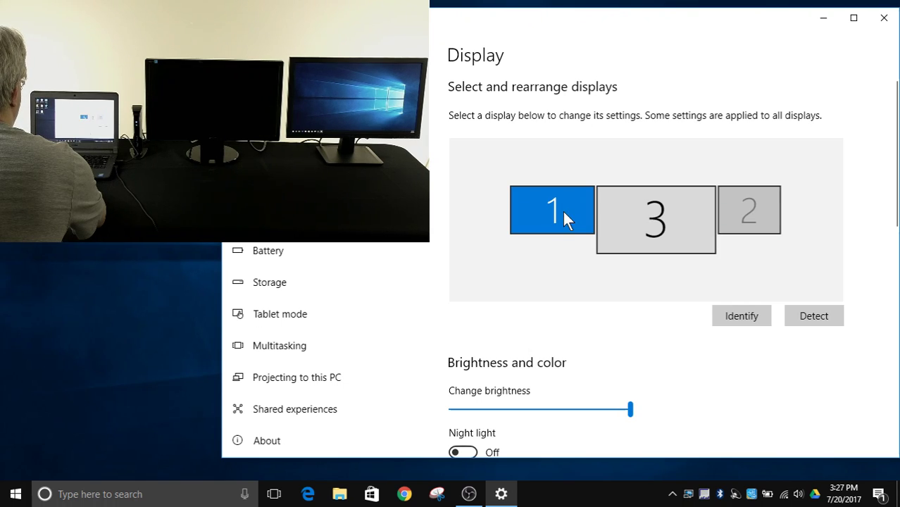
click(642, 212)
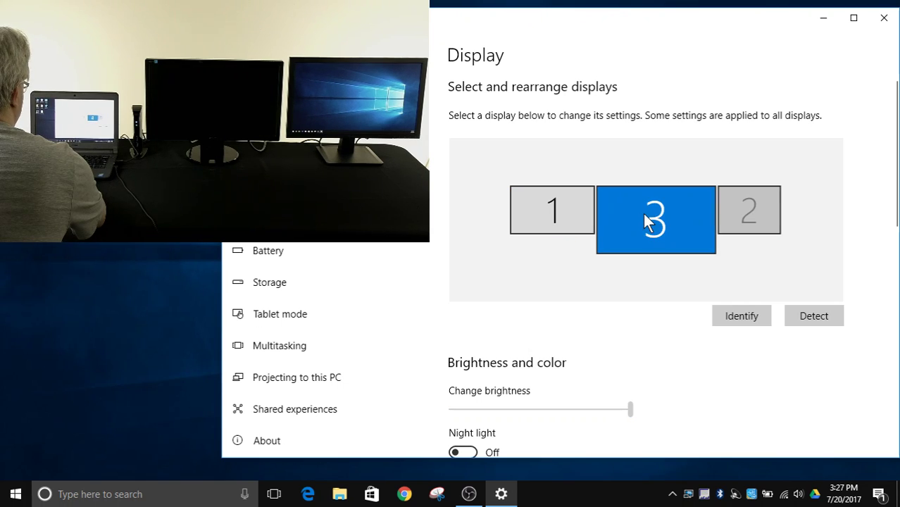
click(743, 210)
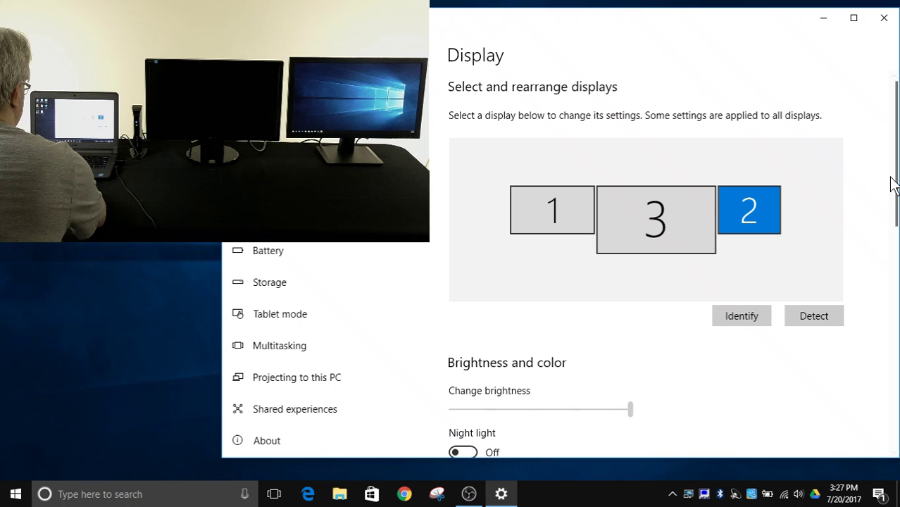
Step: Scroll to Multiple displays and open display 2's mode dropdown
drag(893, 185, 889, 382)
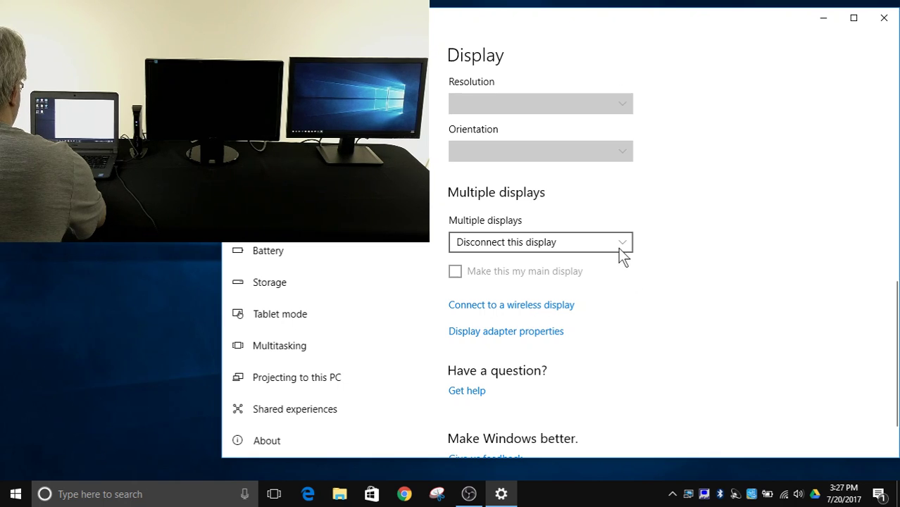
click(622, 246)
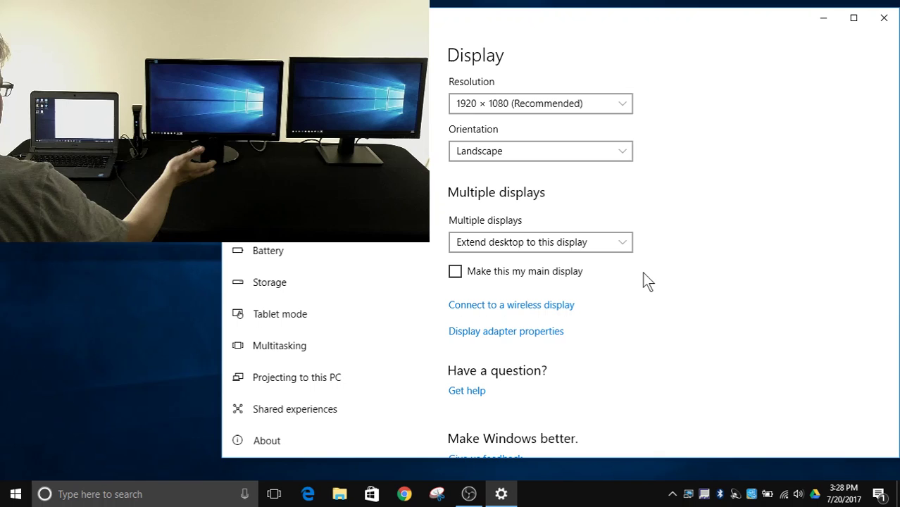
click(894, 158)
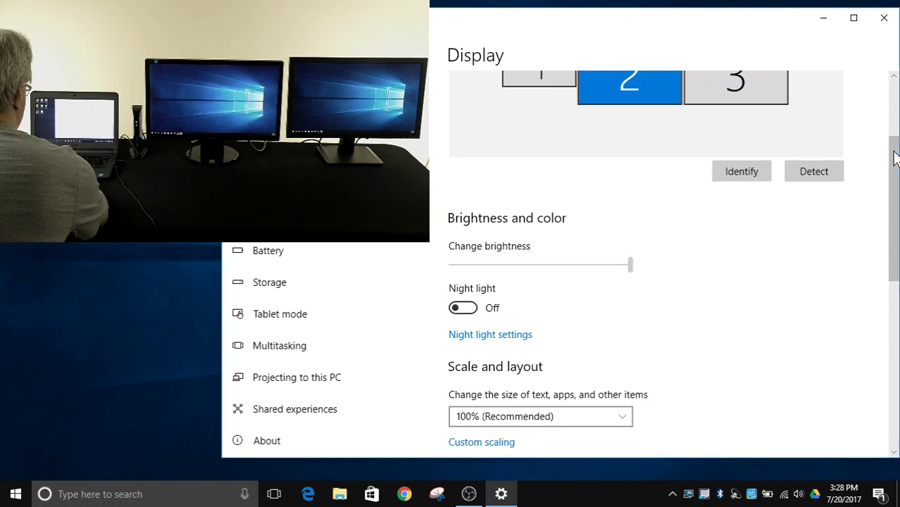
drag(894, 158, 894, 114)
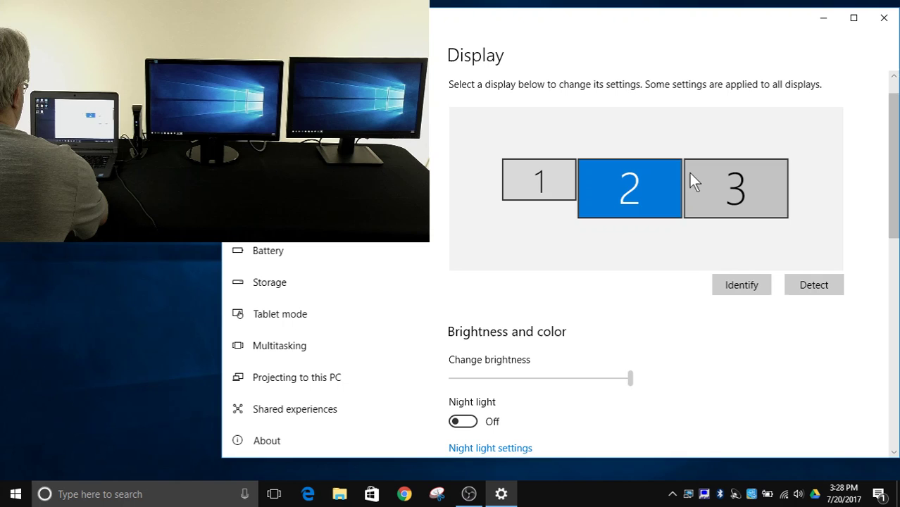
click(540, 170)
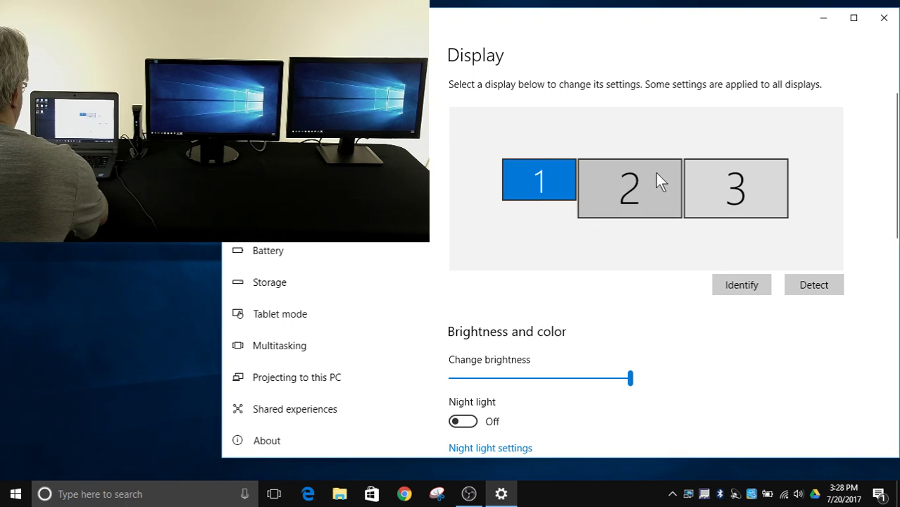
click(655, 171)
click(540, 176)
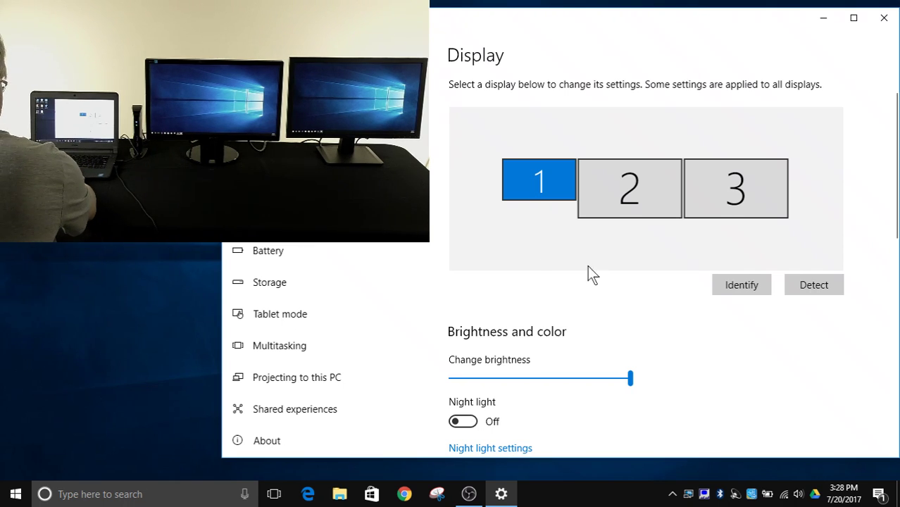
click(727, 286)
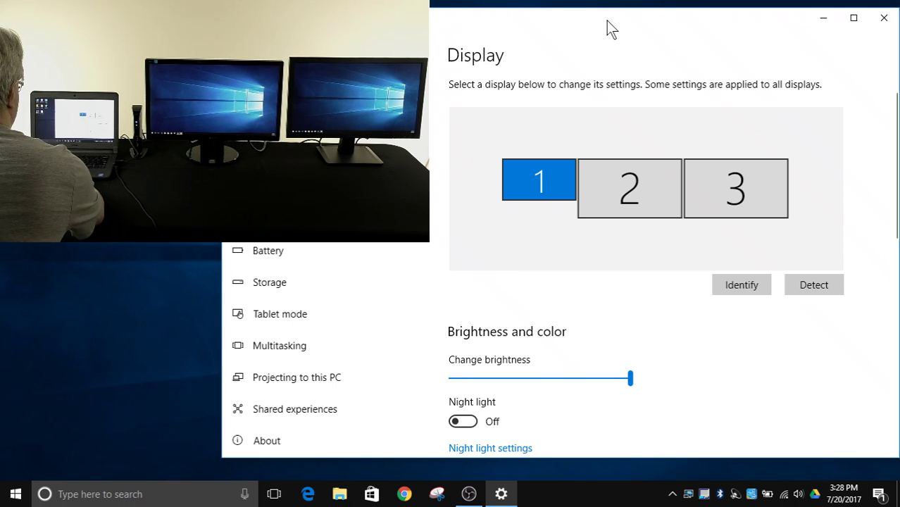
drag(606, 20, 899, 42)
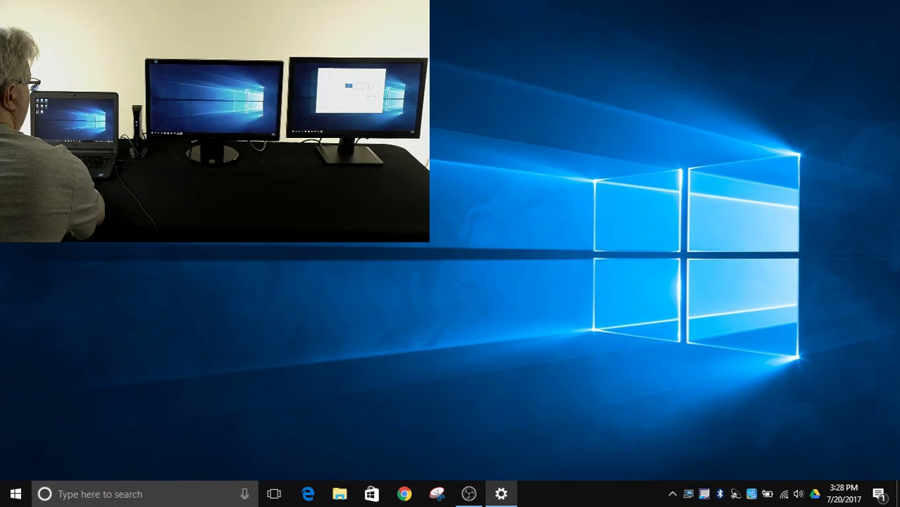
drag(899, 79, 601, 23)
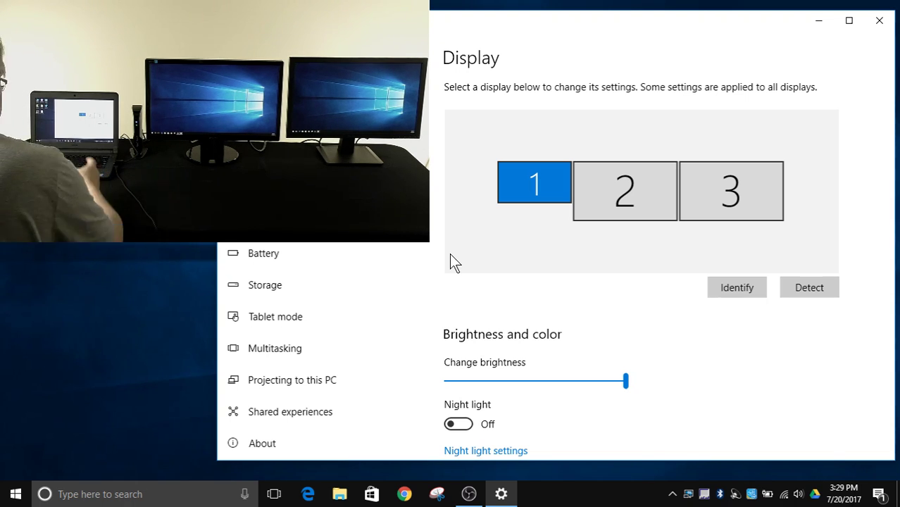
Step: Reselect display 2 and confirm it extends the desktop at 1920 × 1080 landscape
click(639, 186)
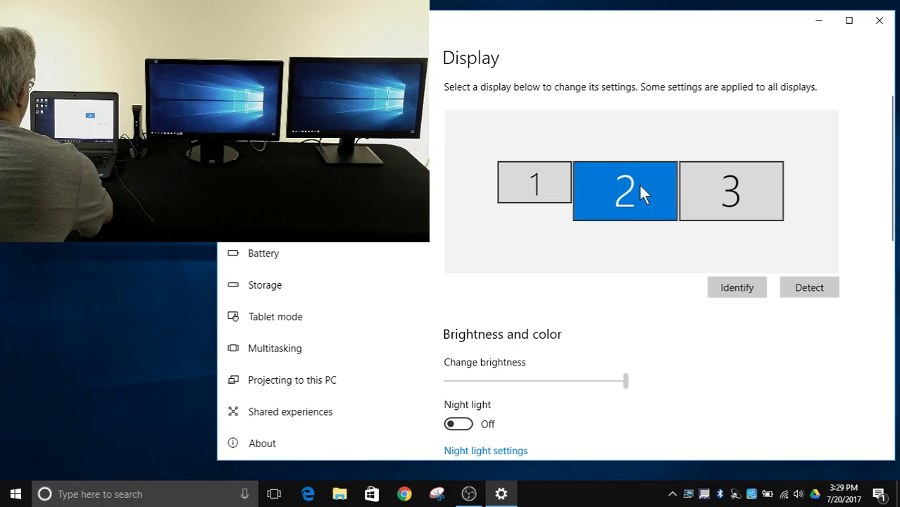
click(712, 193)
click(636, 187)
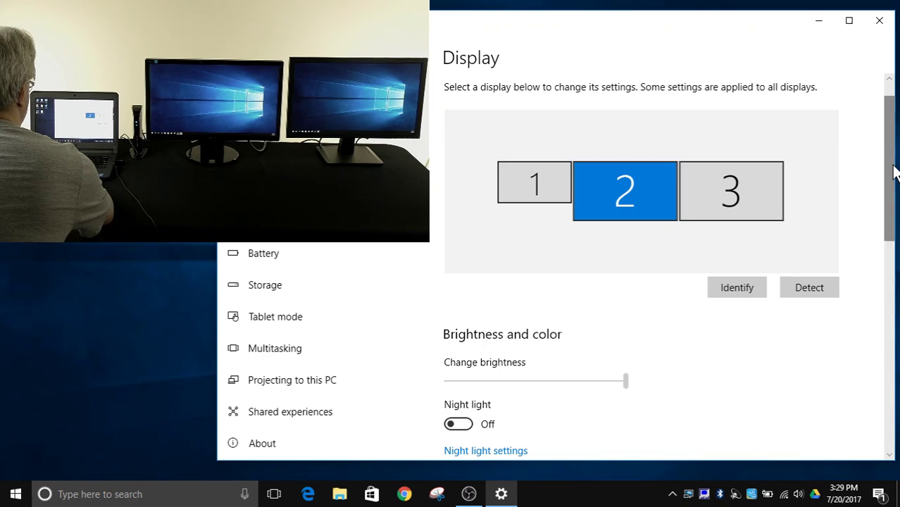
drag(889, 173, 881, 332)
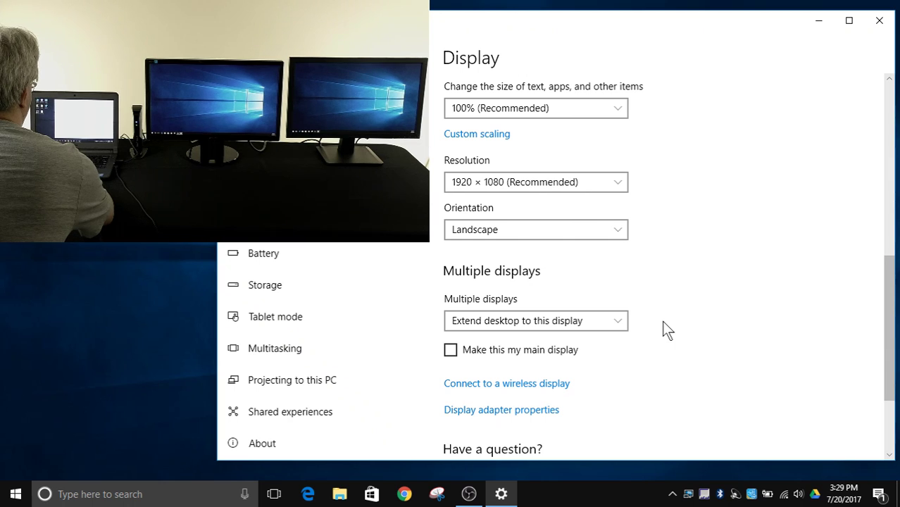